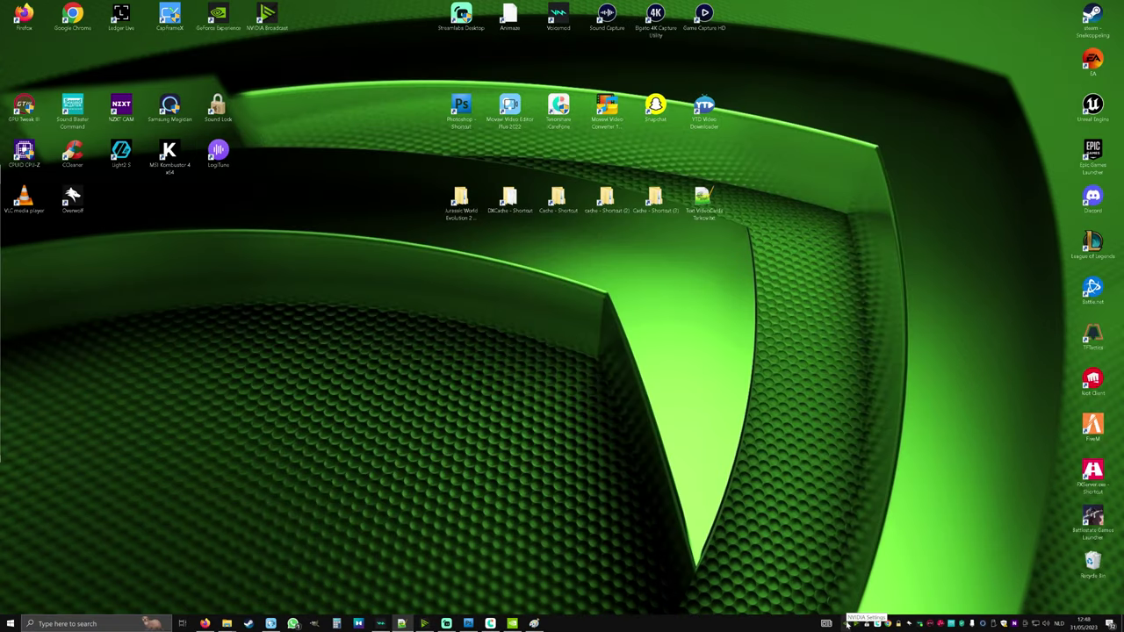
Open the NVIDIA Control Panel and review the global settings on the advanced 3D image settings page
{"action": "left_click", "coordinate": [847, 623]}
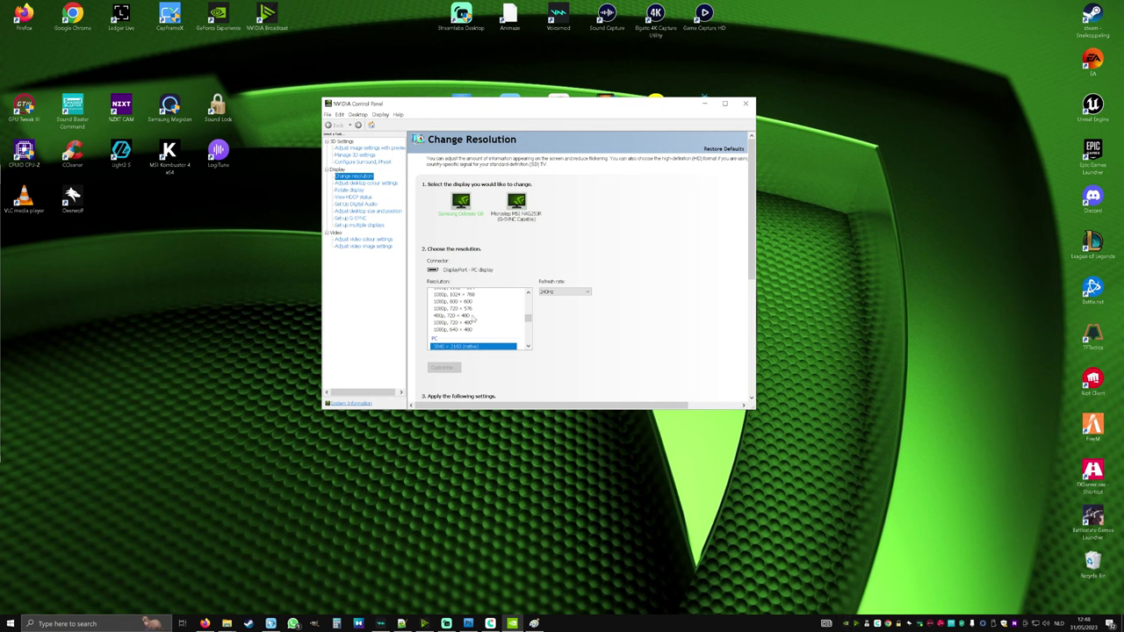
{"action": "left_click", "coordinate": [368, 149]}
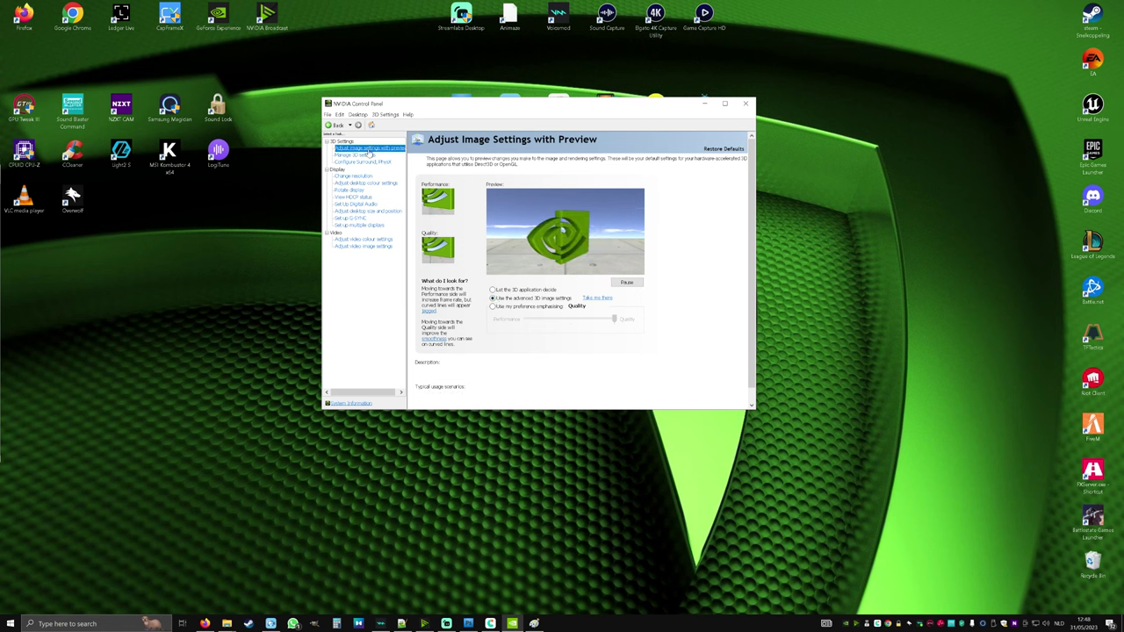
{"action": "mouse_move", "coordinate": [492, 300]}
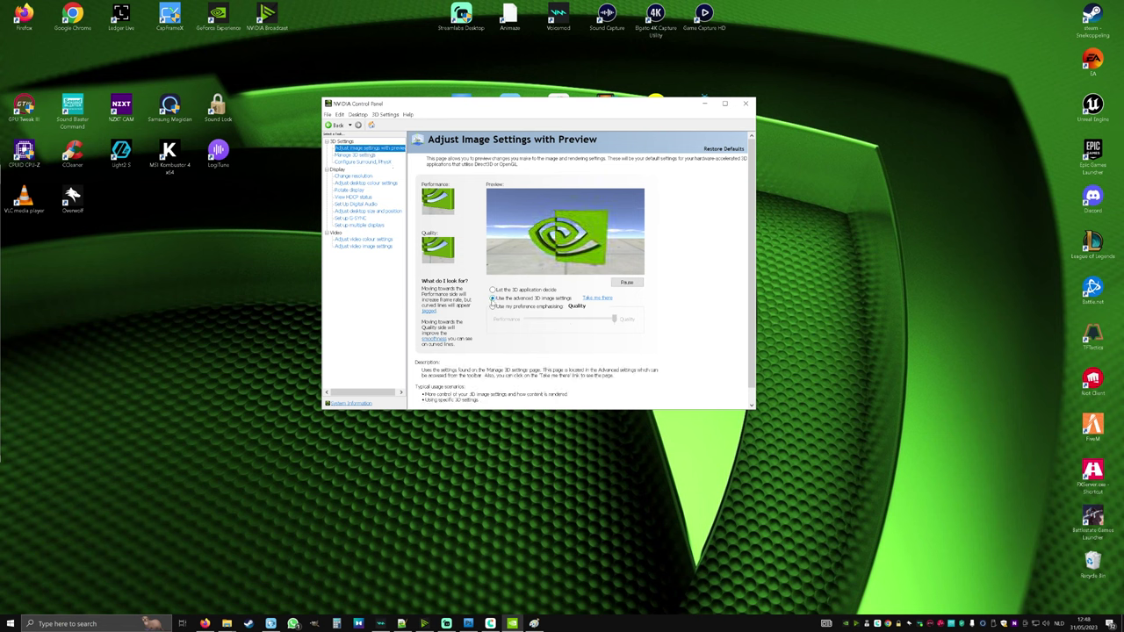
{"action": "left_click", "coordinate": [597, 299]}
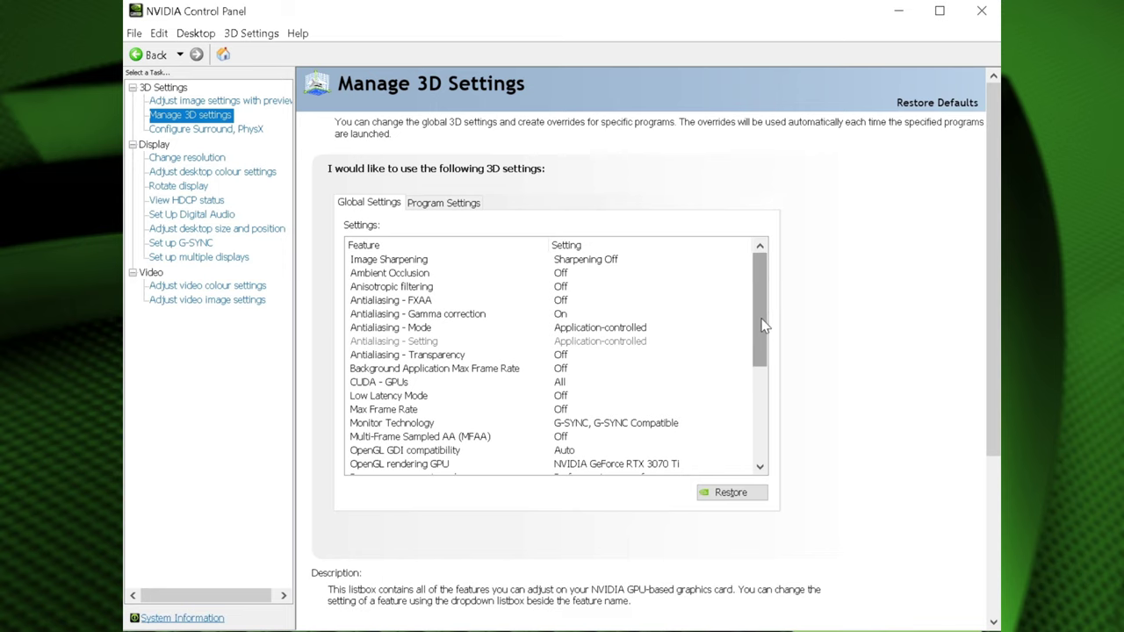
{"action": "left_click_drag", "start_coordinate": [762, 327], "coordinate": [748, 427]}
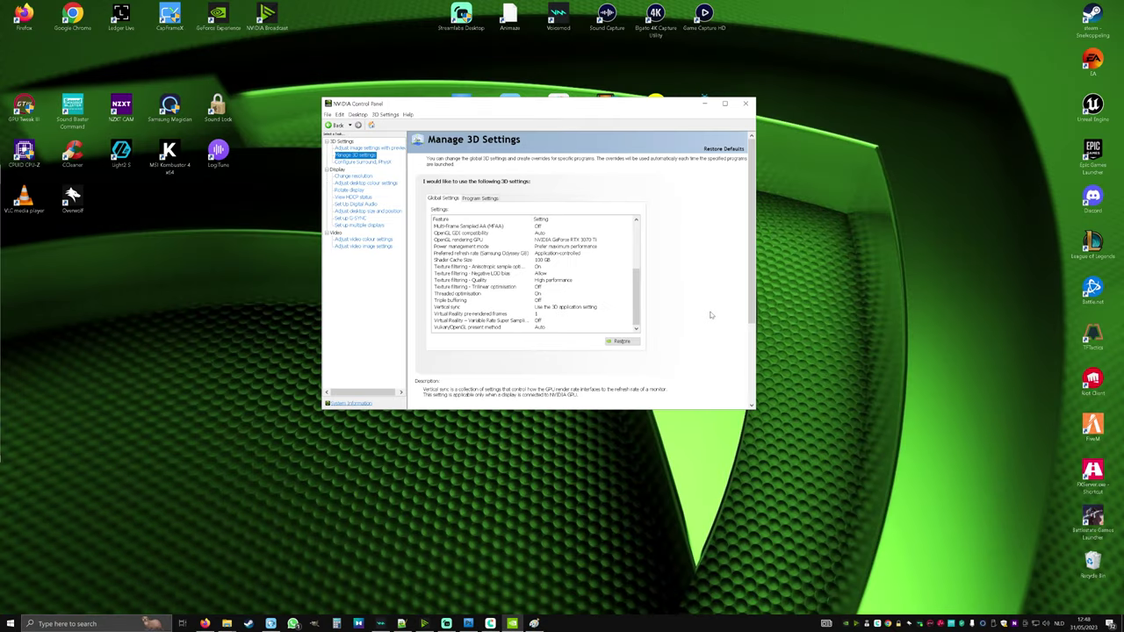
Set the refresh rate of the Samsung Odyssey G8 display to 240Hz in the resolution settings
{"action": "left_click", "coordinate": [353, 175]}
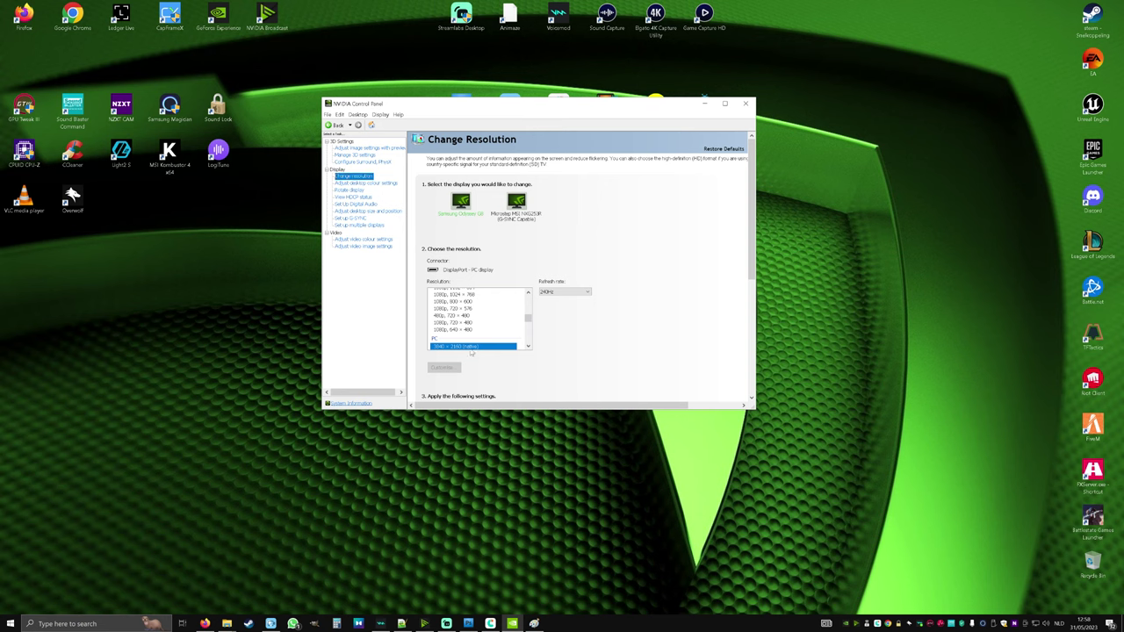
{"action": "left_click", "coordinate": [562, 293]}
{"action": "left_click", "coordinate": [562, 298]}
Set the display's output dynamic range to Full and apply the NVIDIA display changes
{"action": "left_click_drag", "start_coordinate": [753, 261], "coordinate": [660, 323]}
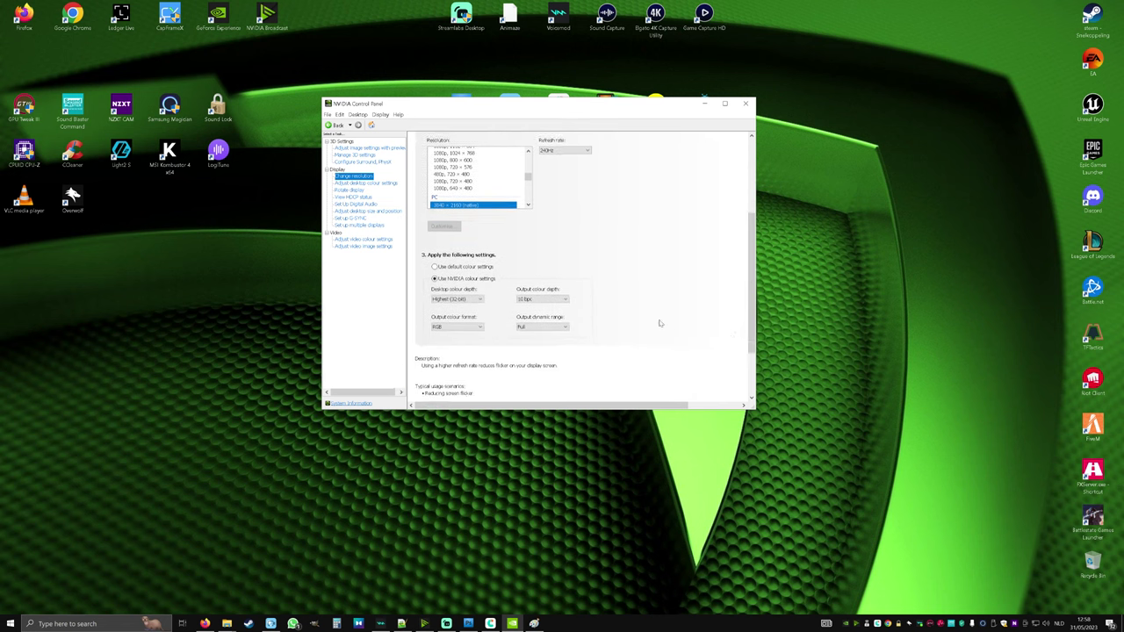
{"action": "left_click", "coordinate": [564, 326]}
{"action": "left_click", "coordinate": [535, 334]}
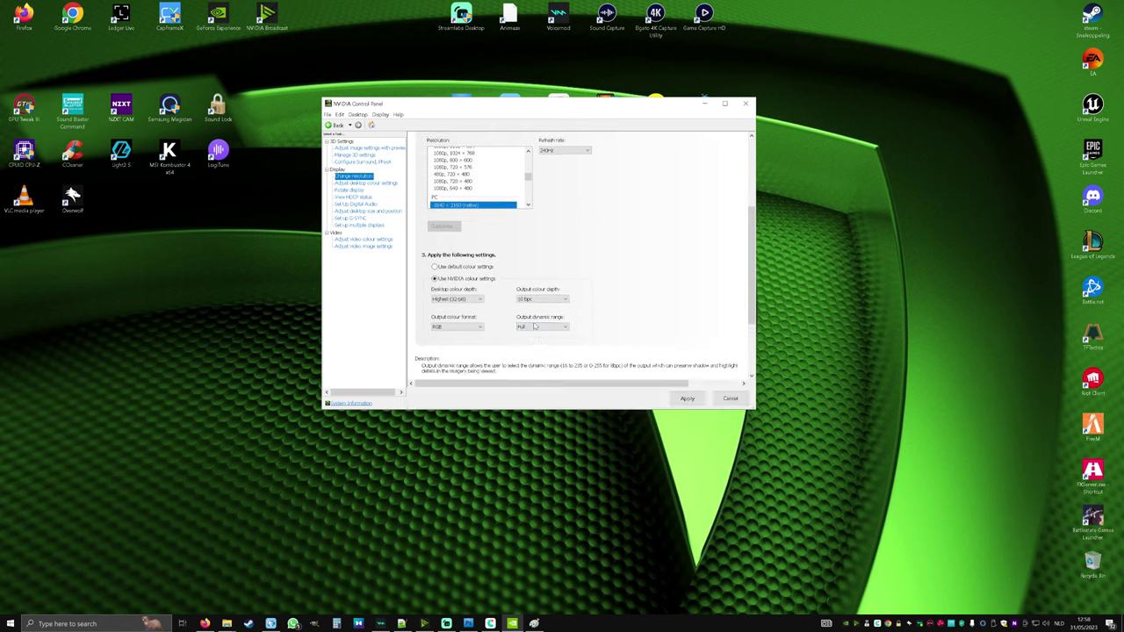
{"action": "left_click", "coordinate": [686, 400]}
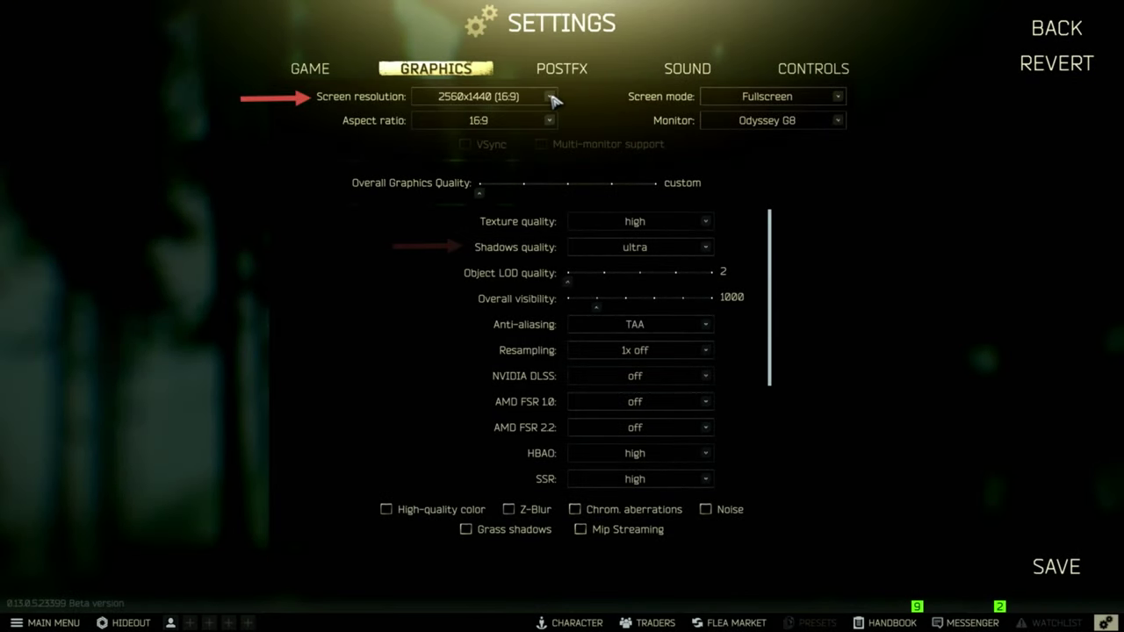
In Escape from Tarkov's graphics settings, set shadows quality to high and anti-aliasing to TAA High
{"action": "left_click", "coordinate": [707, 254]}
{"action": "left_click", "coordinate": [648, 294]}
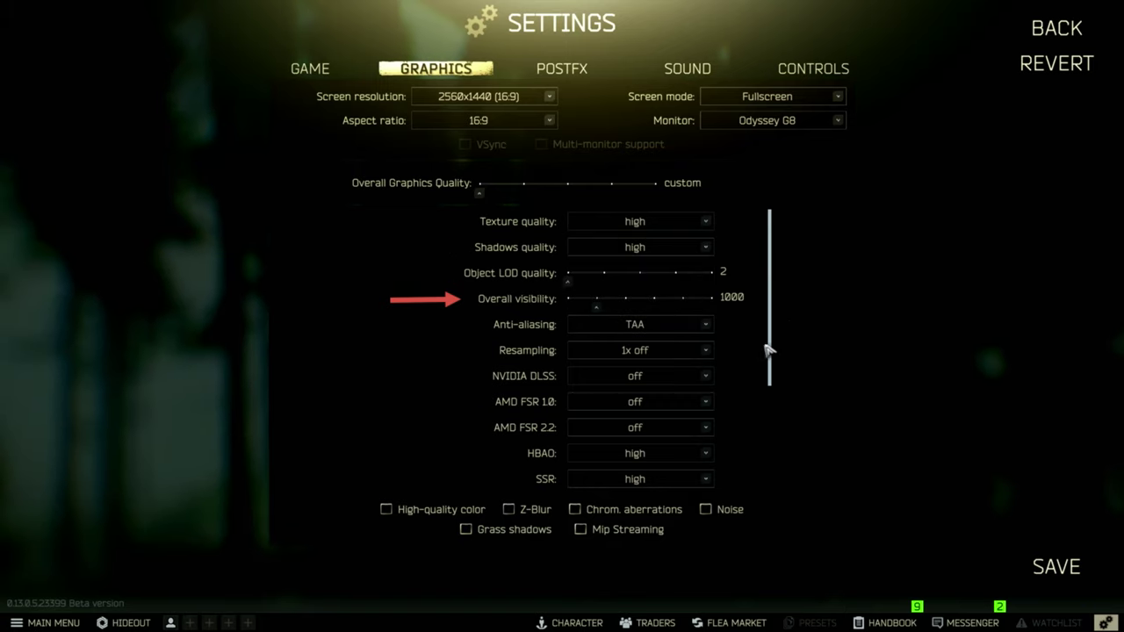
{"action": "scroll", "coordinate": [770, 351], "scroll_direction": "down", "scroll_amount": 2}
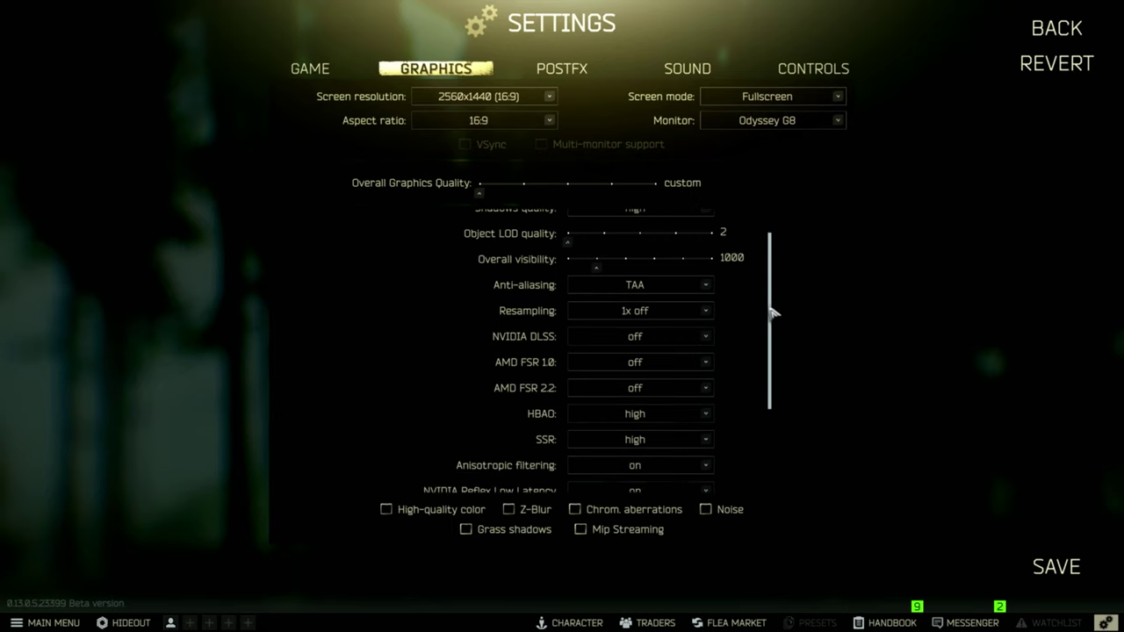
{"action": "scroll", "coordinate": [773, 313], "scroll_direction": "down", "scroll_amount": 3}
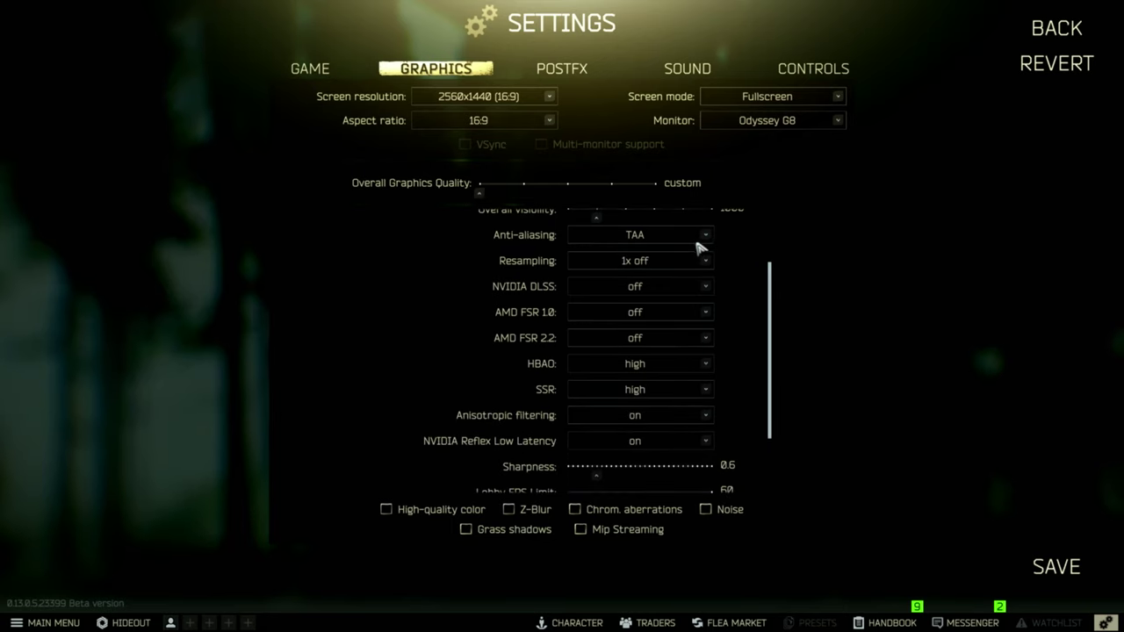
{"action": "left_click", "coordinate": [708, 235]}
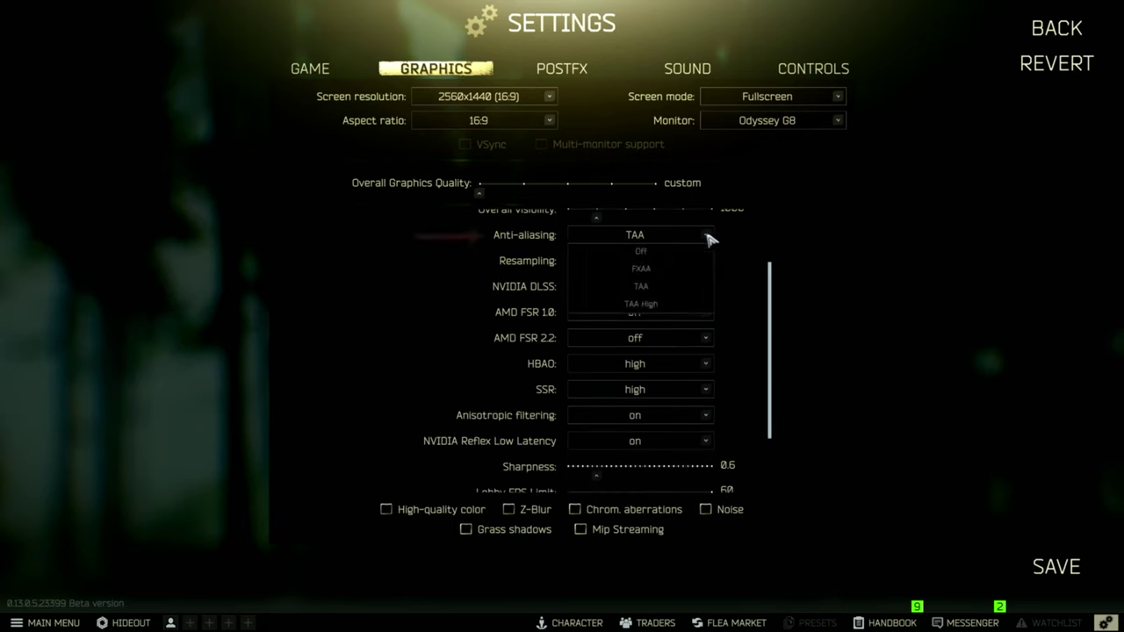
{"action": "left_click", "coordinate": [650, 305]}
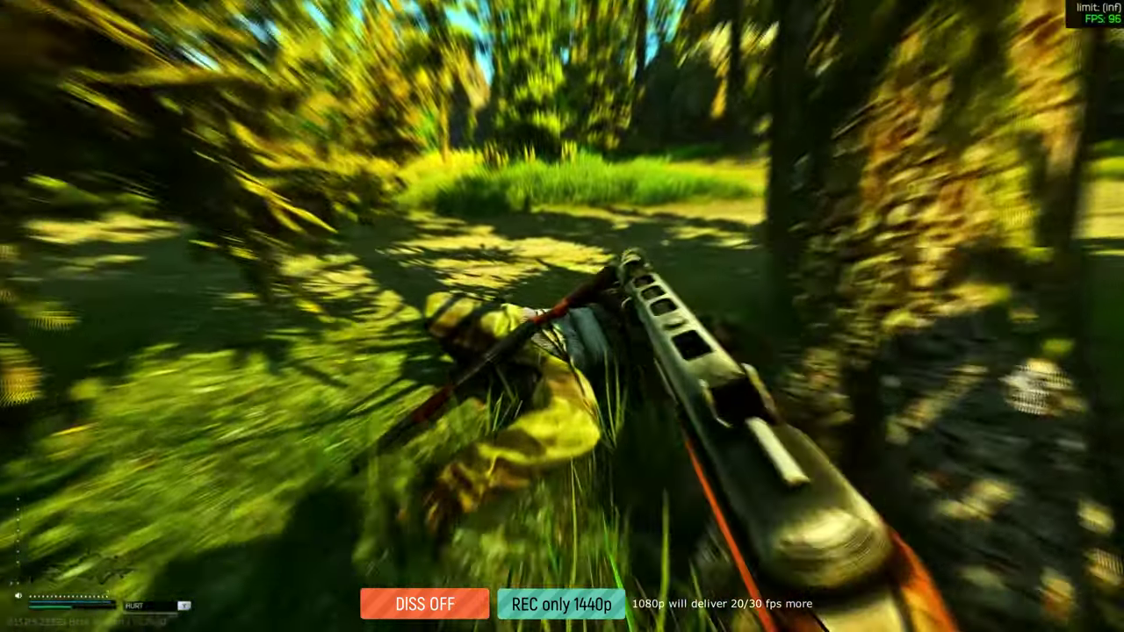
Loot the dead body, equipping its MP-133 shotgun on the back and its SSh-68 helmet as headwear
{"action": "key", "text": "f"}
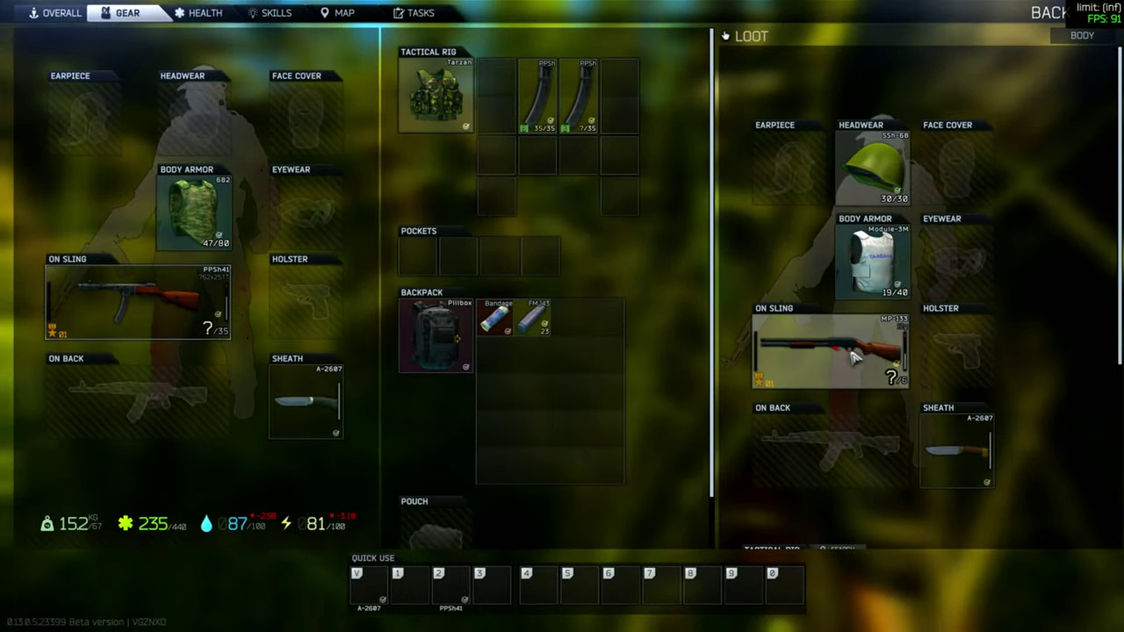
{"action": "left_click_drag", "start_coordinate": [853, 356], "coordinate": [143, 412]}
{"action": "left_click_drag", "start_coordinate": [873, 166], "coordinate": [193, 130]}
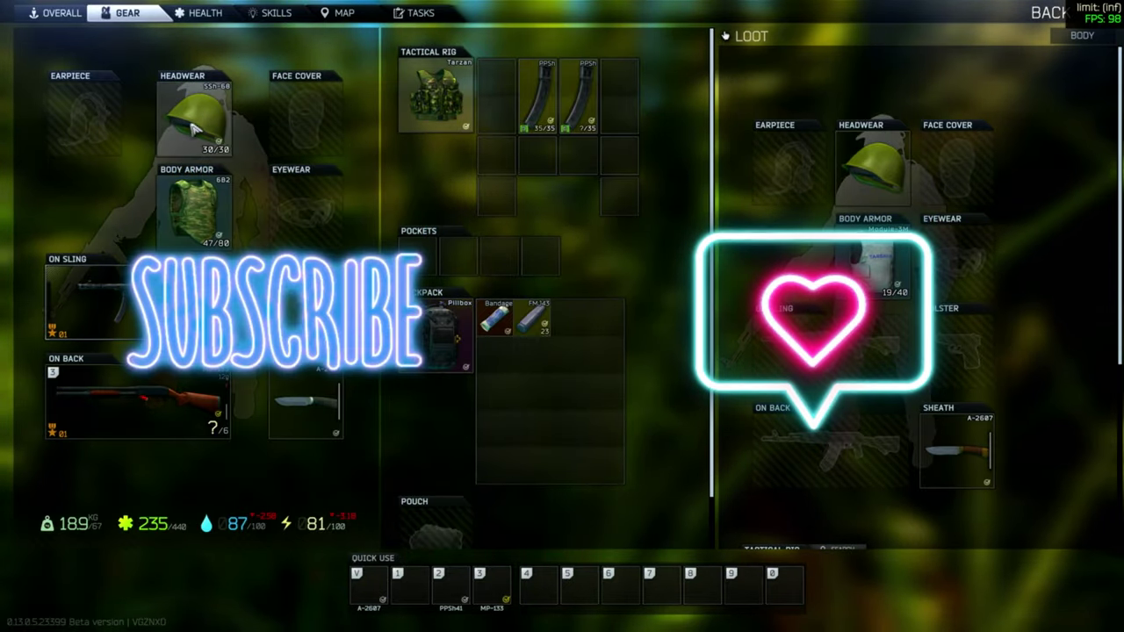
Search the body's tactical rig and transfer the items found there, including the Express shells, into the character's own gear
{"action": "scroll", "coordinate": [948, 321], "scroll_direction": "down", "scroll_amount": 5}
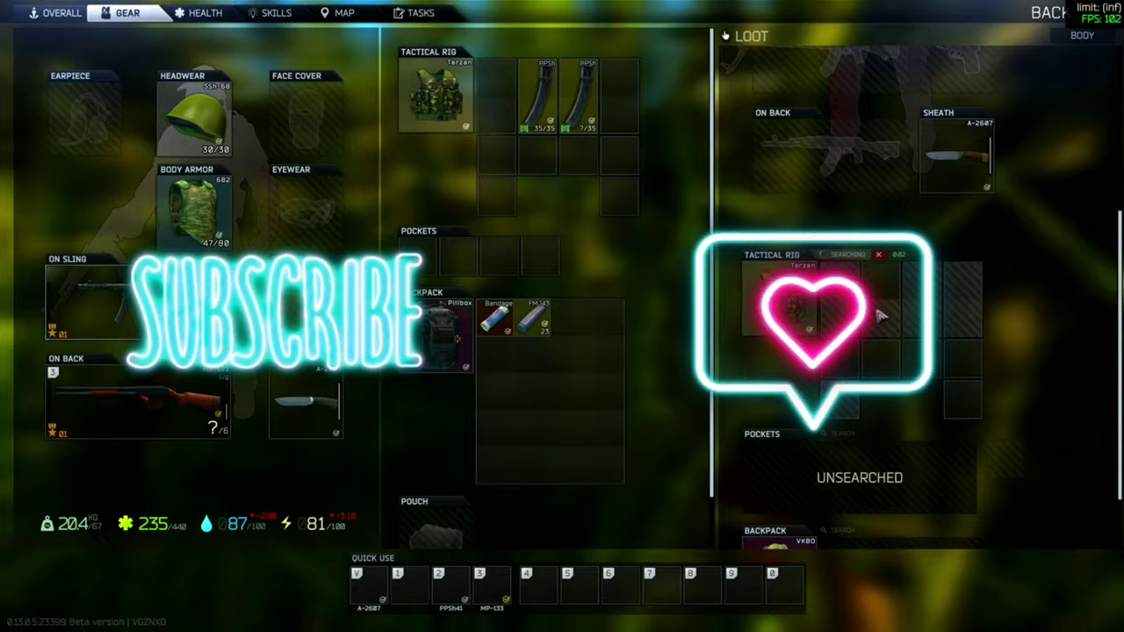
{"action": "left_click", "coordinate": [879, 316], "text": "ctrl"}
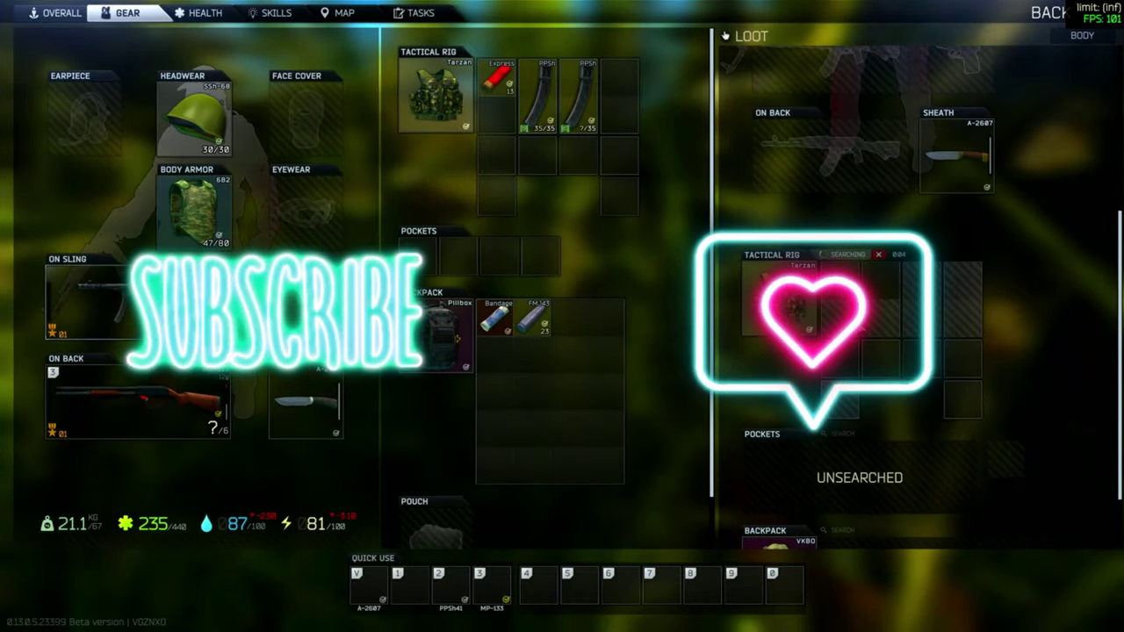
{"action": "left_click", "coordinate": [880, 316], "text": "ctrl"}
{"action": "left_click", "coordinate": [878, 313], "text": "ctrl"}
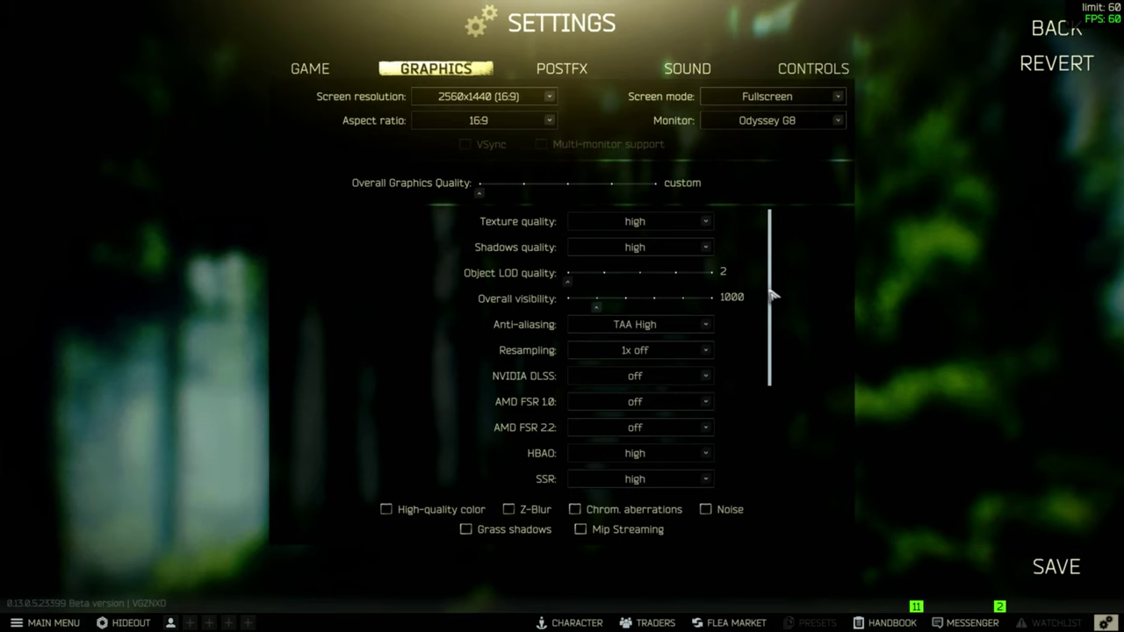
Set NVIDIA DLSS to performance in the game's graphics settings and save the changes
{"action": "scroll", "coordinate": [781, 362], "scroll_direction": "down", "scroll_amount": 2}
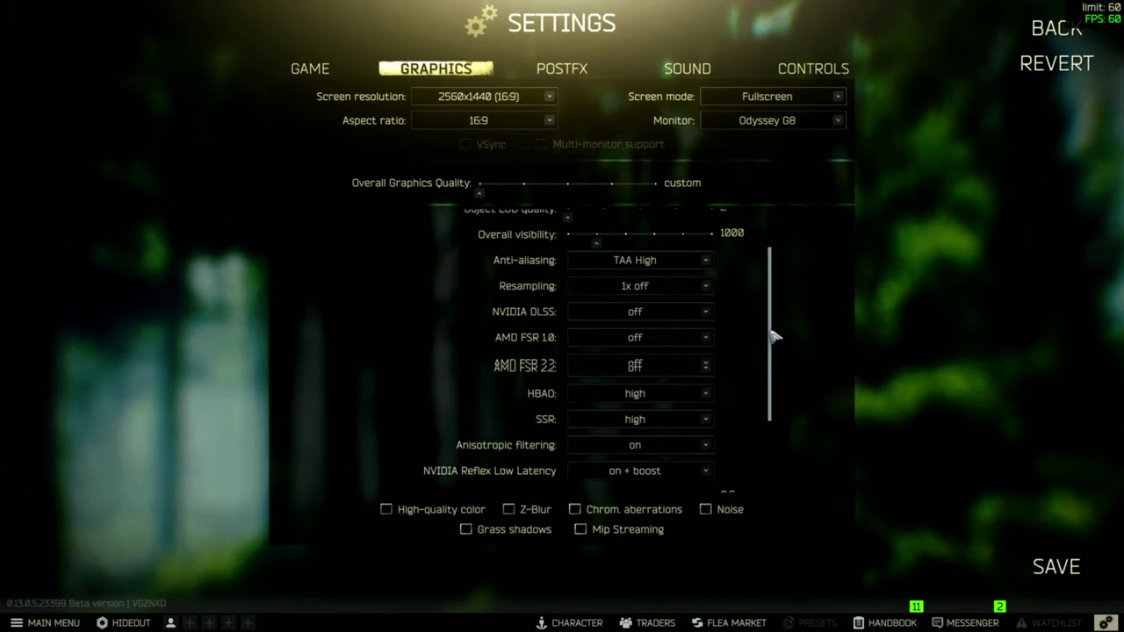
{"action": "scroll", "coordinate": [776, 334], "scroll_direction": "up", "scroll_amount": 2}
{"action": "mouse_move", "coordinate": [767, 314]}
{"action": "left_mouse_down"}
{"action": "mouse_move", "coordinate": [764, 417]}
{"action": "mouse_move", "coordinate": [769, 326]}
{"action": "left_mouse_up"}
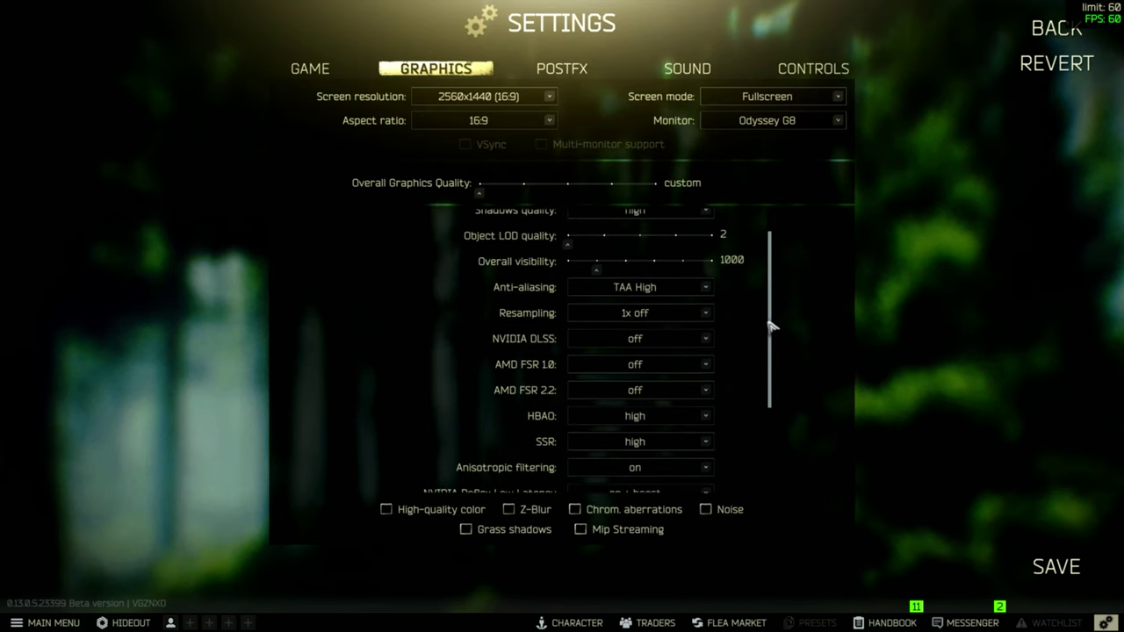
{"action": "left_click", "coordinate": [714, 340]}
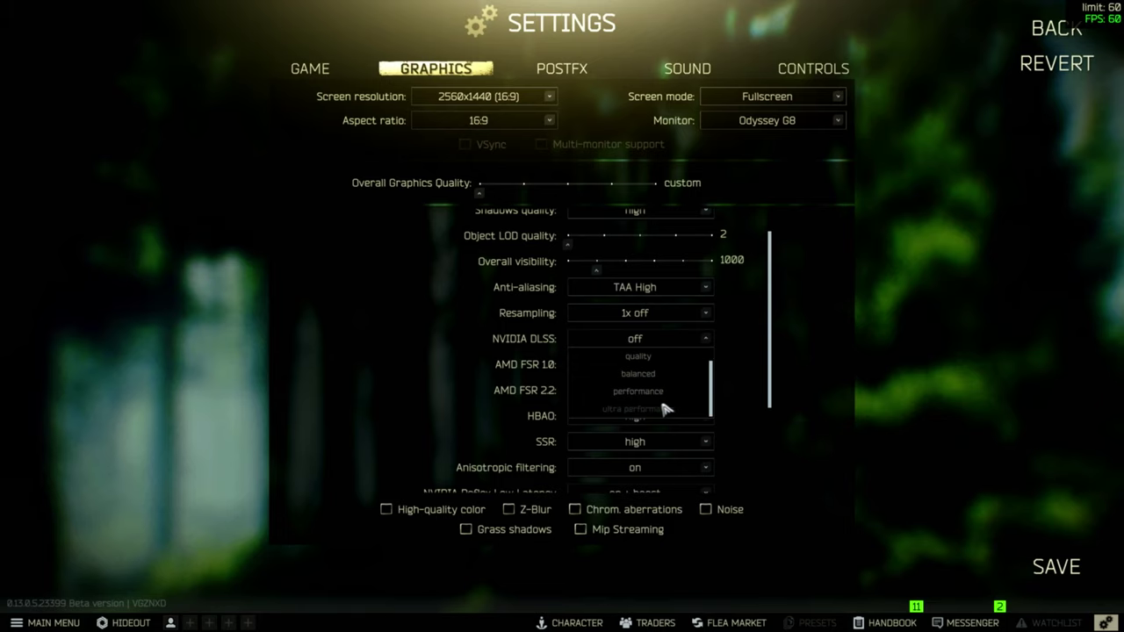
{"action": "scroll", "coordinate": [649, 386], "scroll_direction": "down", "scroll_amount": 1}
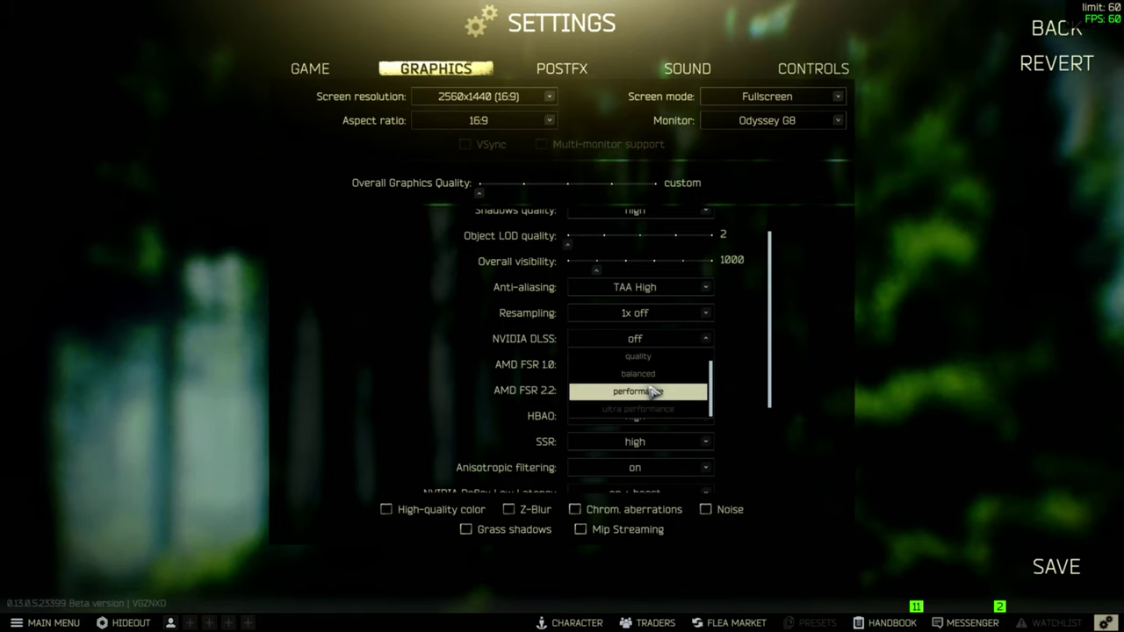
{"action": "left_click", "coordinate": [651, 391]}
{"action": "left_click", "coordinate": [1056, 566]}
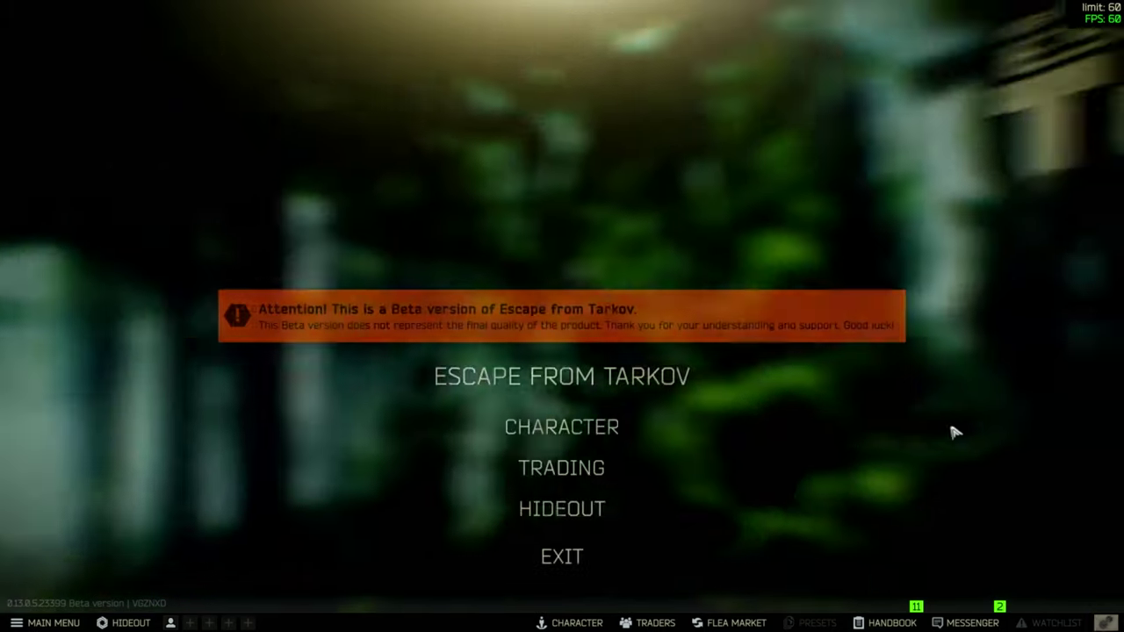